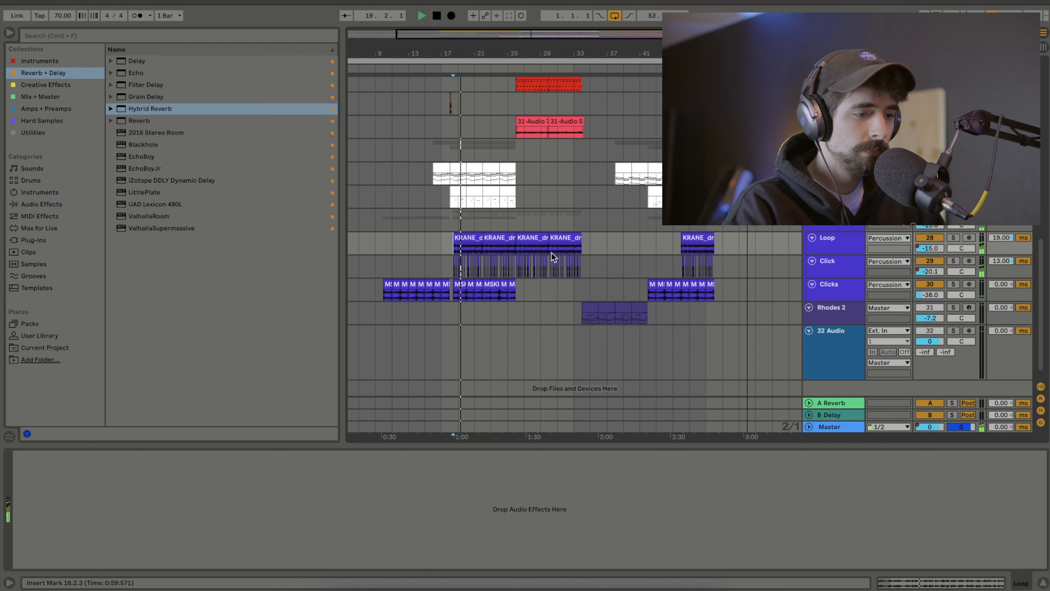
Stop playback and view the device chains of the Clicks, Click and Loop percussion tracks.
{"action": "key", "text": "space"}
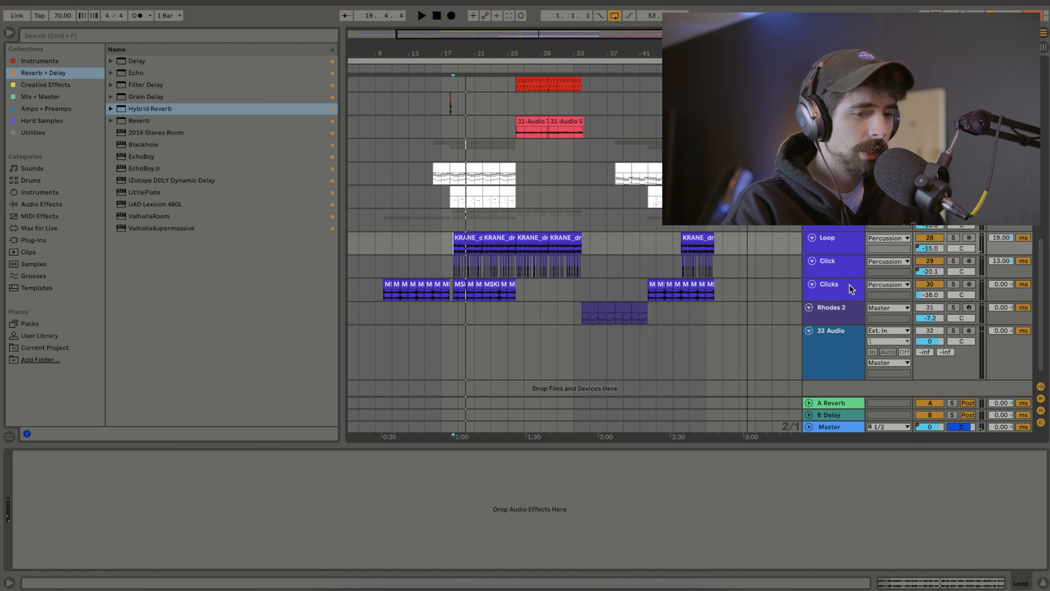
{"action": "left_click", "coordinate": [851, 288]}
{"action": "left_click", "coordinate": [846, 267]}
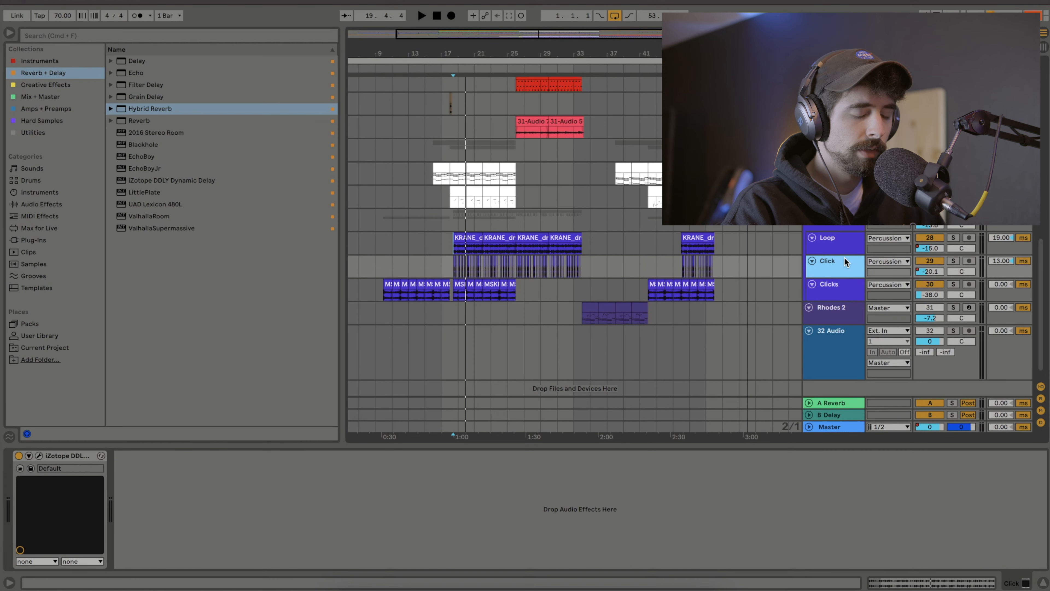
{"action": "left_click", "coordinate": [831, 245]}
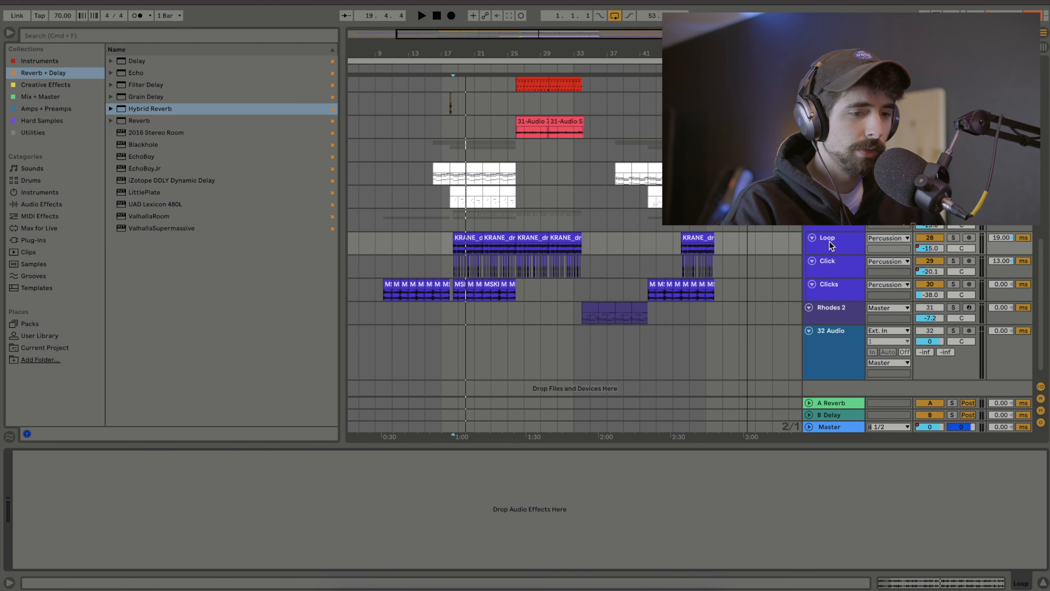
Open the first KRANE drum loop clip and audition its transient envelope at 100 against 7, leaving it at 7.
{"action": "left_click", "coordinate": [464, 239]}
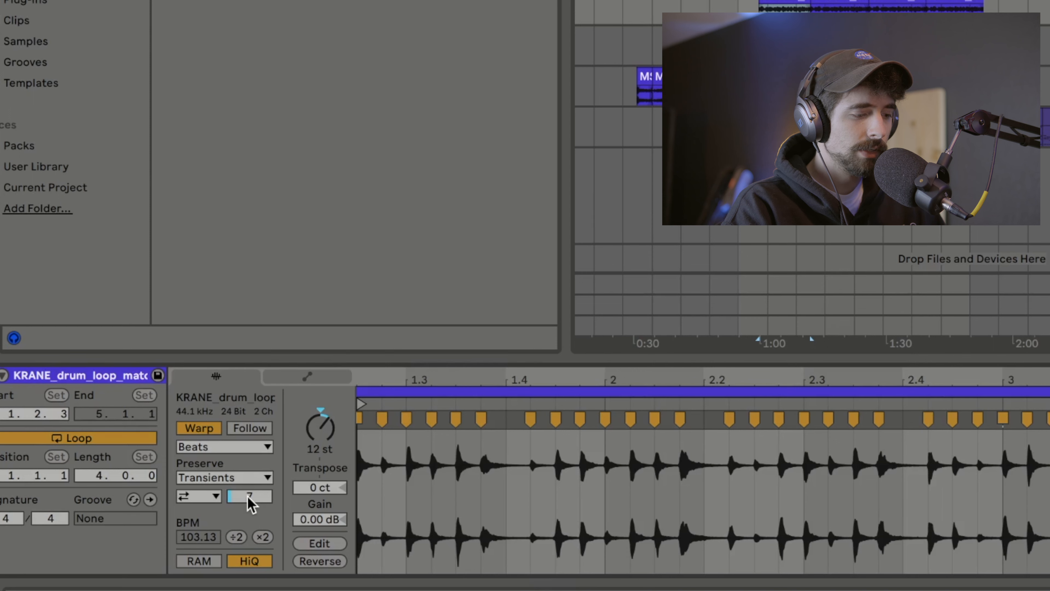
{"action": "left_click_drag", "start_coordinate": [252, 502], "coordinate": [256, 504]}
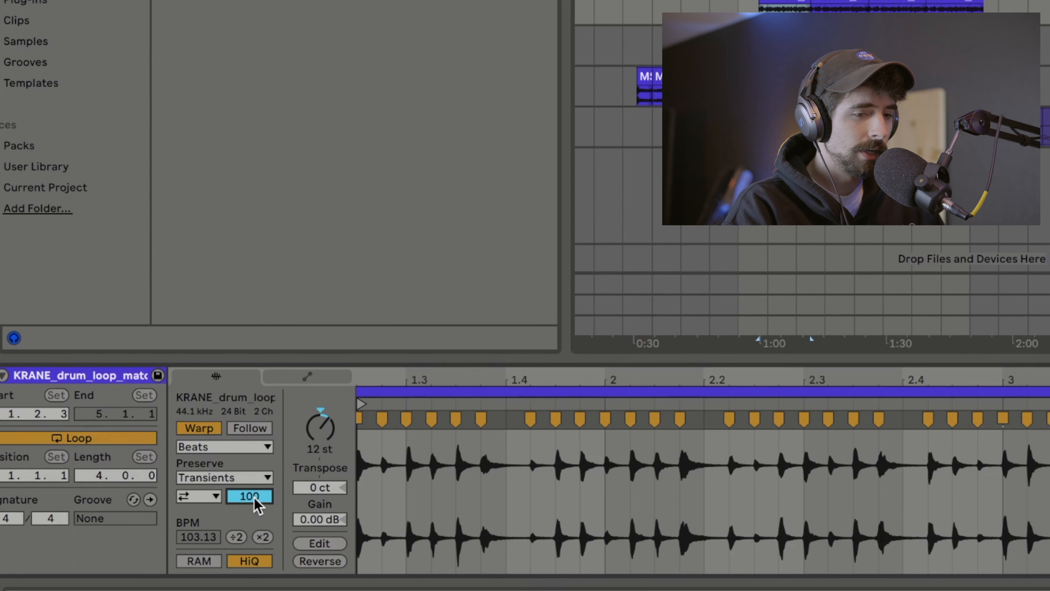
{"action": "left_click_drag", "start_coordinate": [254, 505], "coordinate": [255, 540]}
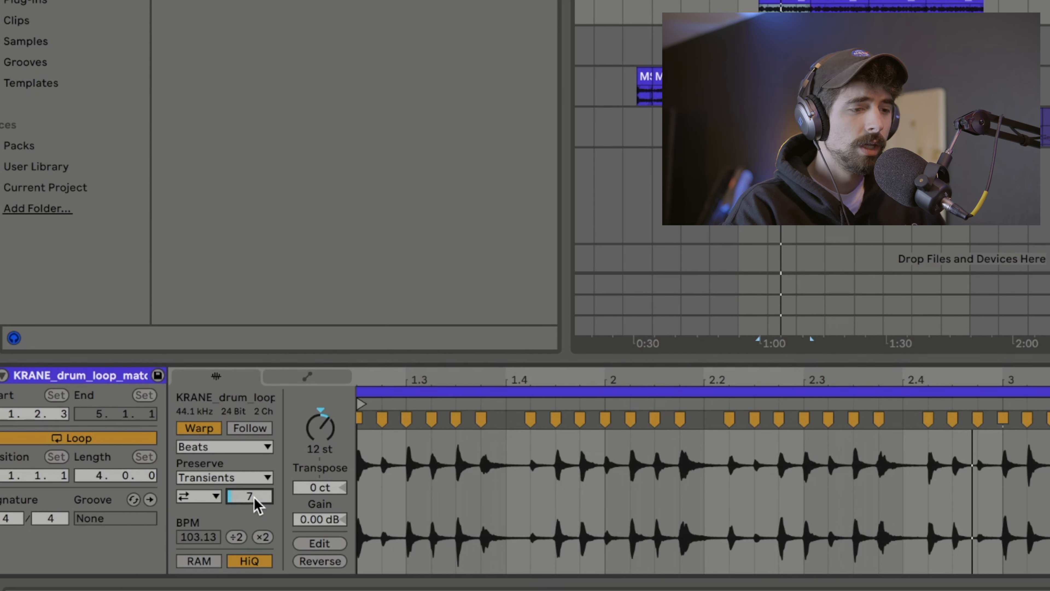
{"action": "left_click_drag", "start_coordinate": [765, 157], "coordinate": [801, 140]}
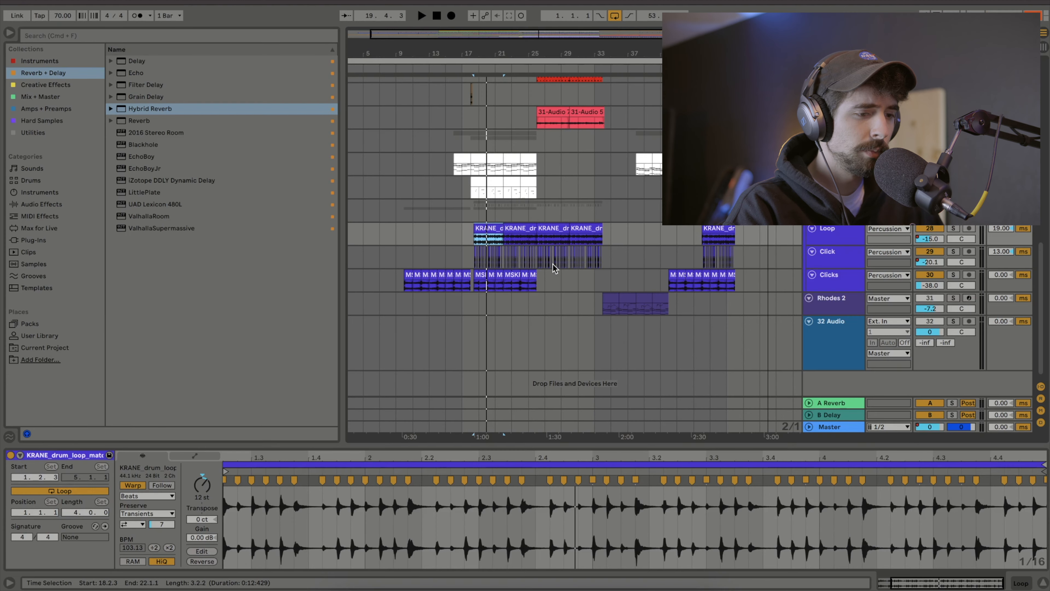
Solo the Click track and listen to it playing with its iZotope DDLY delay.
{"action": "left_click", "coordinate": [837, 253]}
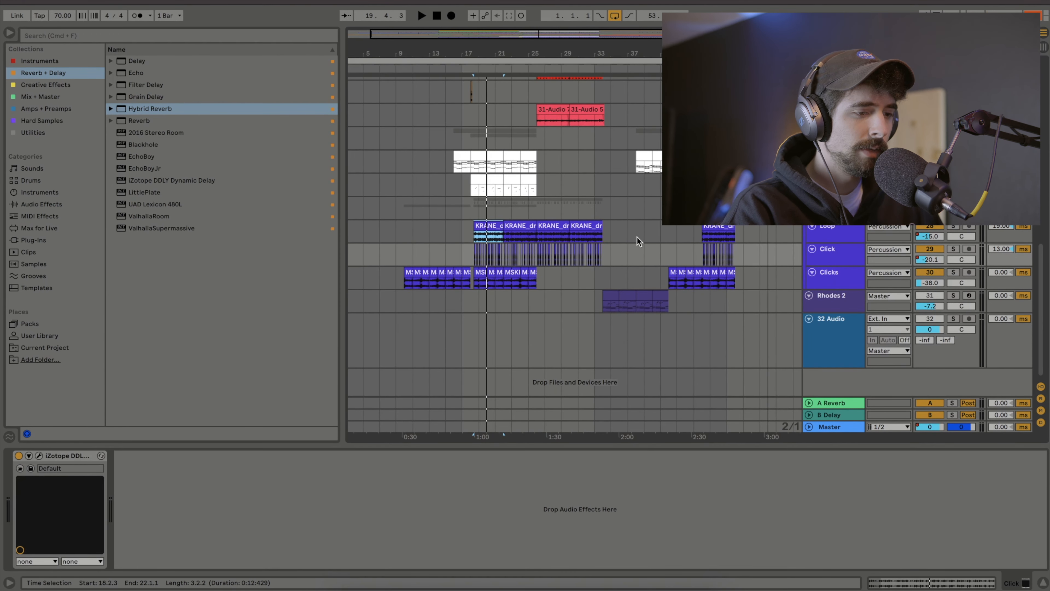
{"action": "scroll", "coordinate": [636, 237], "scroll_direction": "up", "scroll_amount": 5}
{"action": "scroll", "coordinate": [636, 237], "scroll_direction": "left", "scroll_amount": 10}
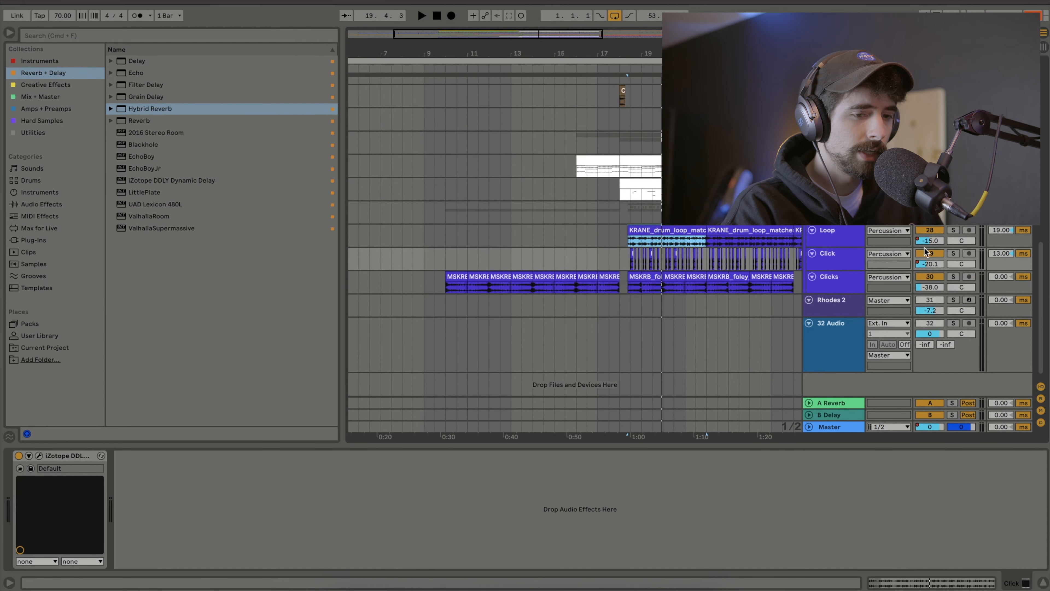
{"action": "left_click", "coordinate": [953, 253]}
{"action": "key", "text": "space"}
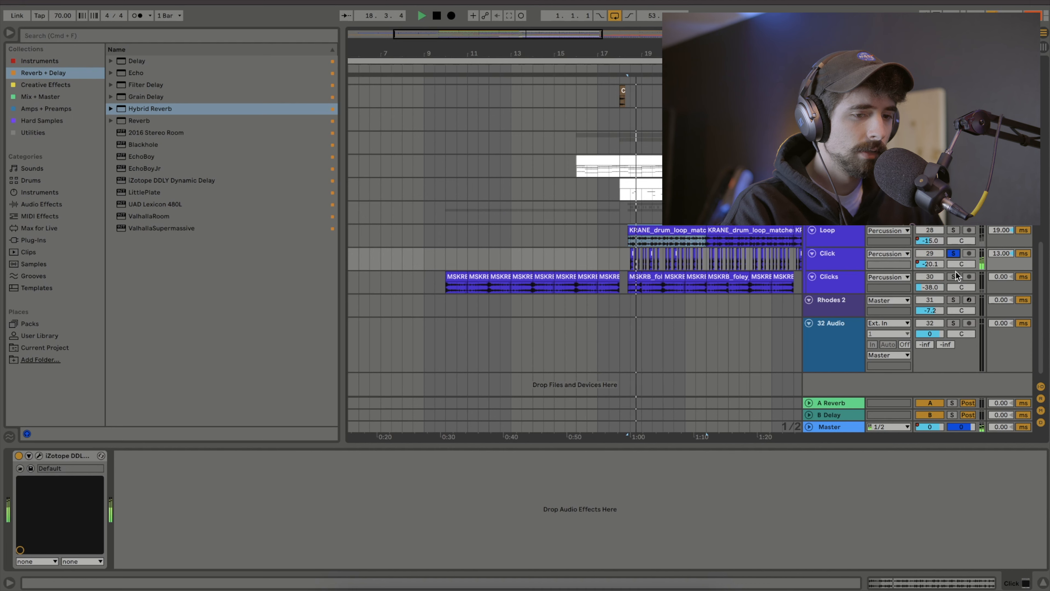
{"action": "key", "text": "space"}
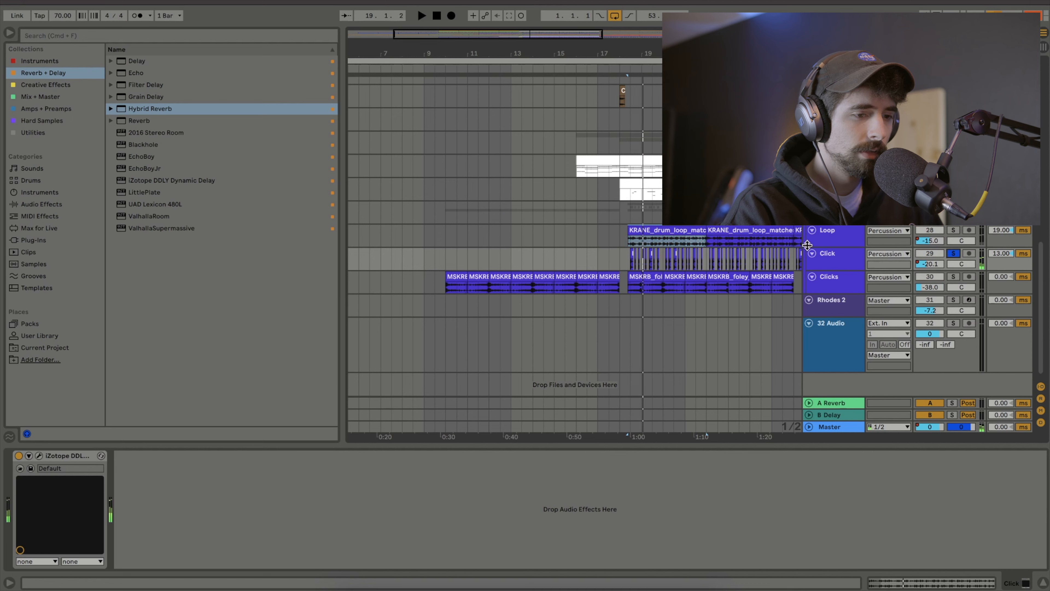
Solo the Clicks track, listen to it with its LittlePlate reverb, and turn the solo off.
{"action": "left_click", "coordinate": [833, 259]}
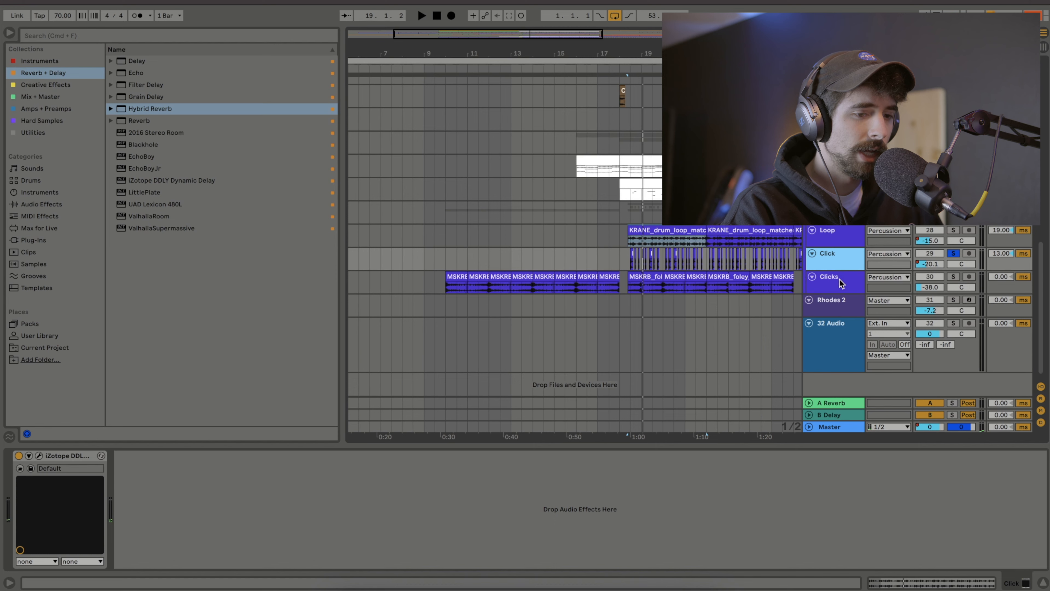
{"action": "left_click", "coordinate": [840, 282]}
{"action": "left_click", "coordinate": [952, 277]}
{"action": "key", "text": "space"}
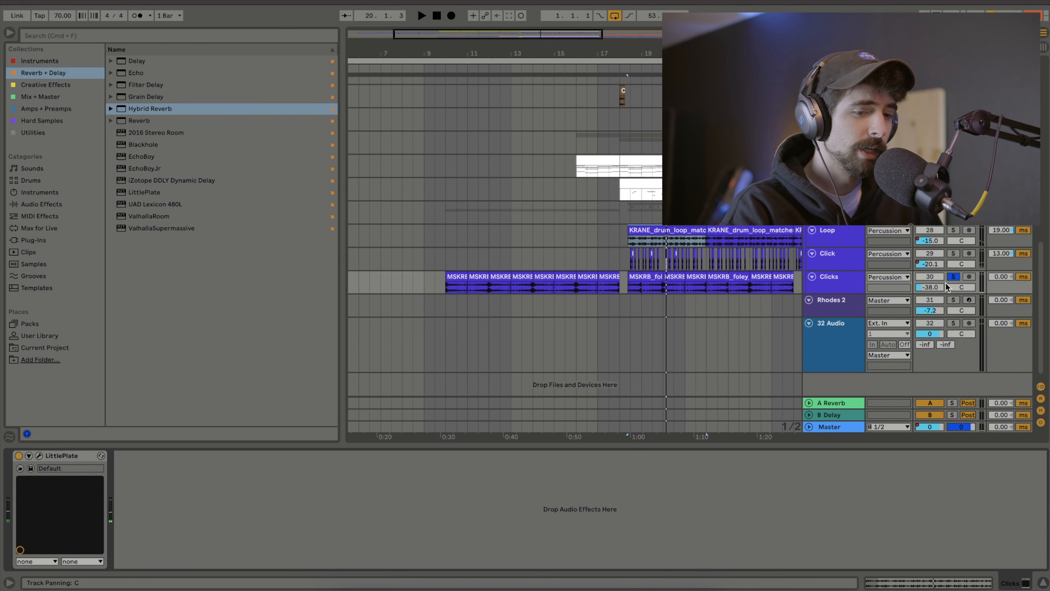
{"action": "left_click", "coordinate": [953, 276]}
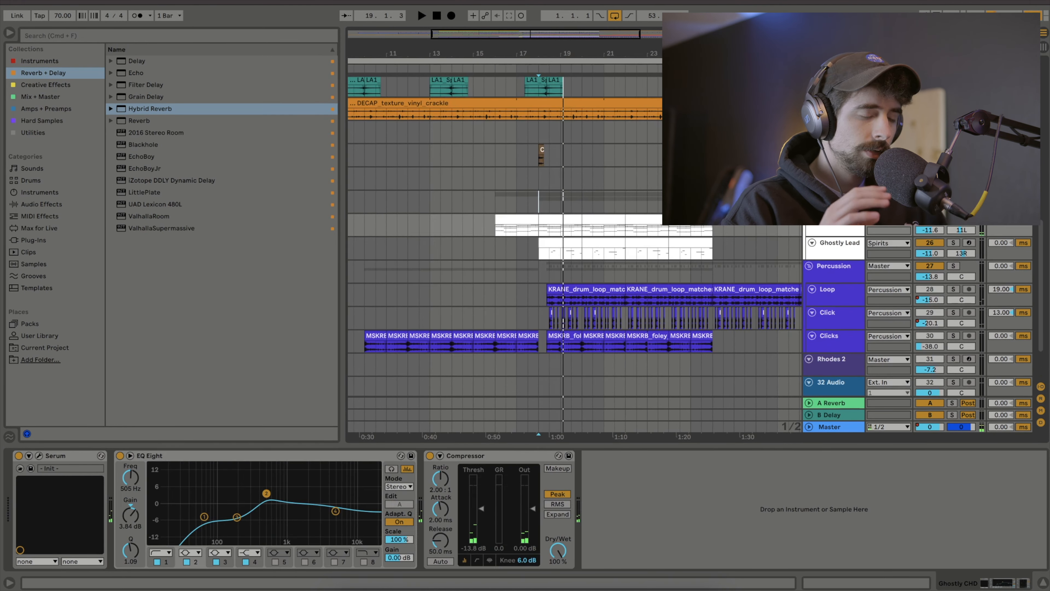
Play the Ghostly parts from bar 18 and display the Serum Fil Cutoff automation in an enlarged Ghostly CHD track.
{"action": "key", "text": "space"}
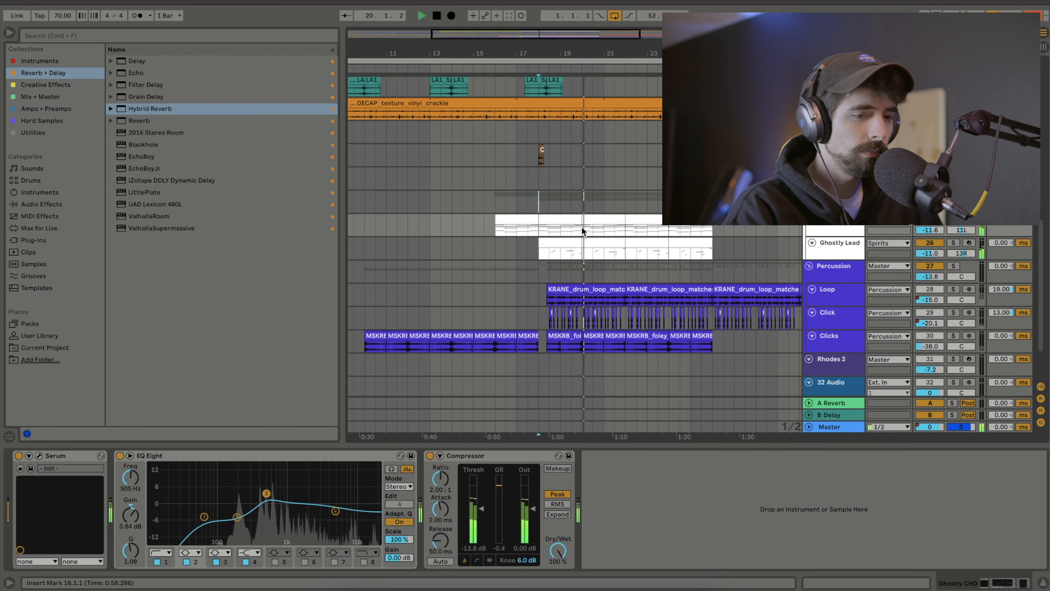
{"action": "key", "text": "space"}
{"action": "left_click", "coordinate": [832, 227]}
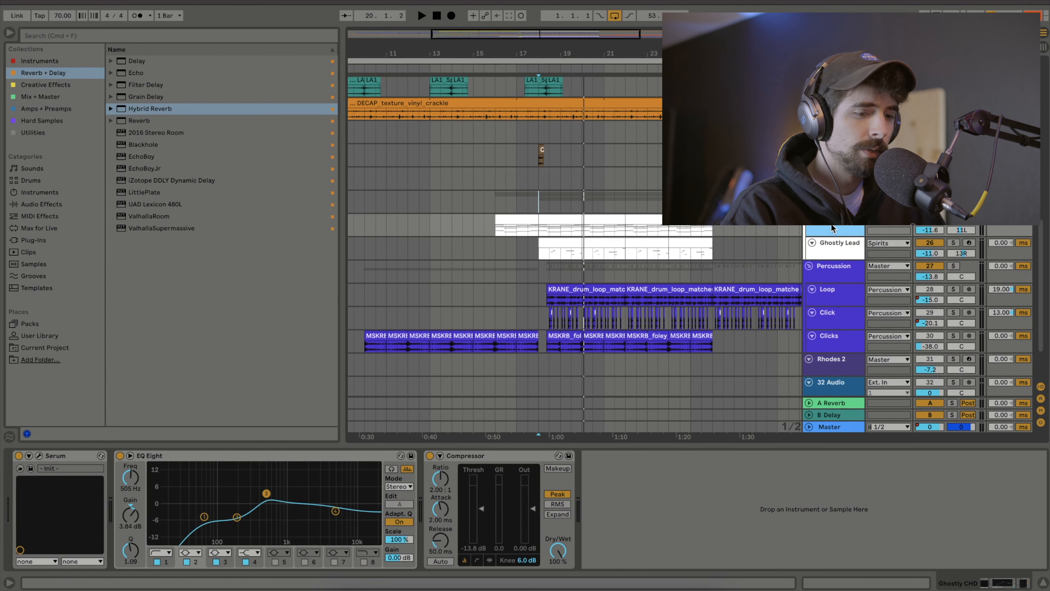
{"action": "key", "text": "a"}
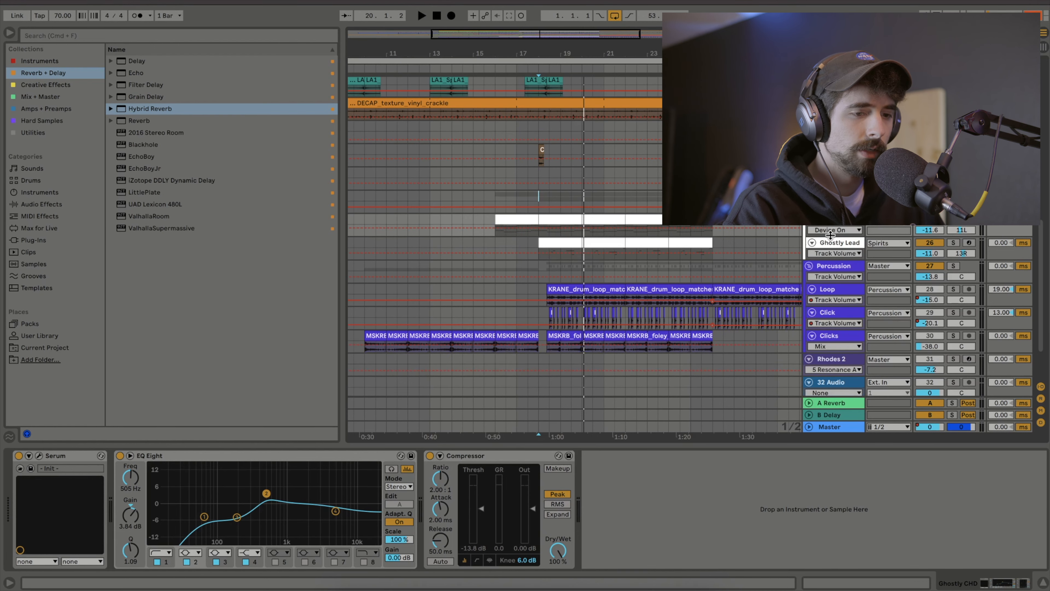
{"action": "left_click_drag", "start_coordinate": [829, 236], "coordinate": [826, 292]}
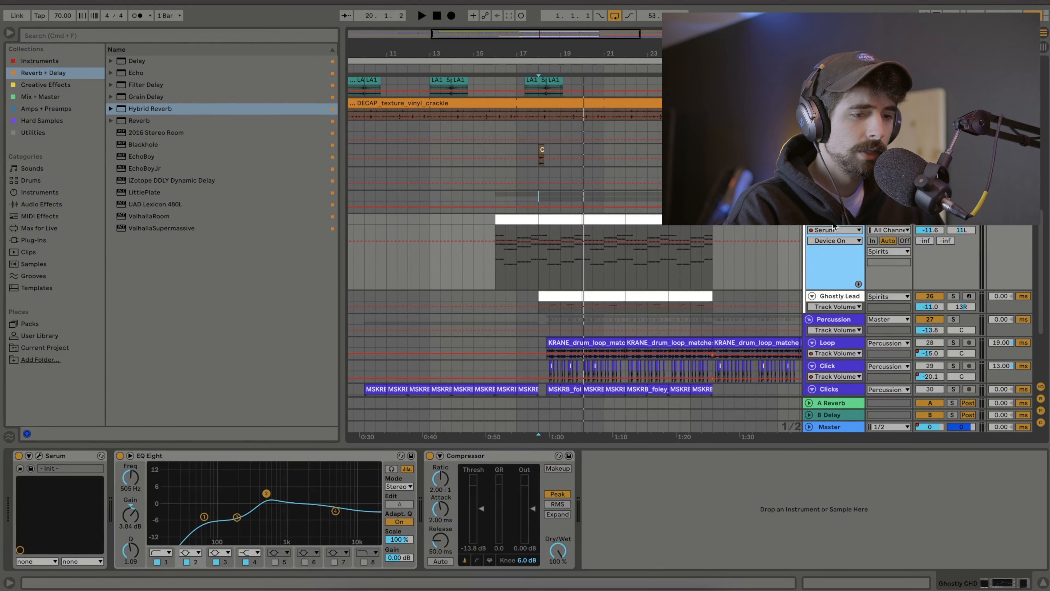
{"action": "left_click", "coordinate": [833, 241]}
{"action": "left_click", "coordinate": [832, 261]}
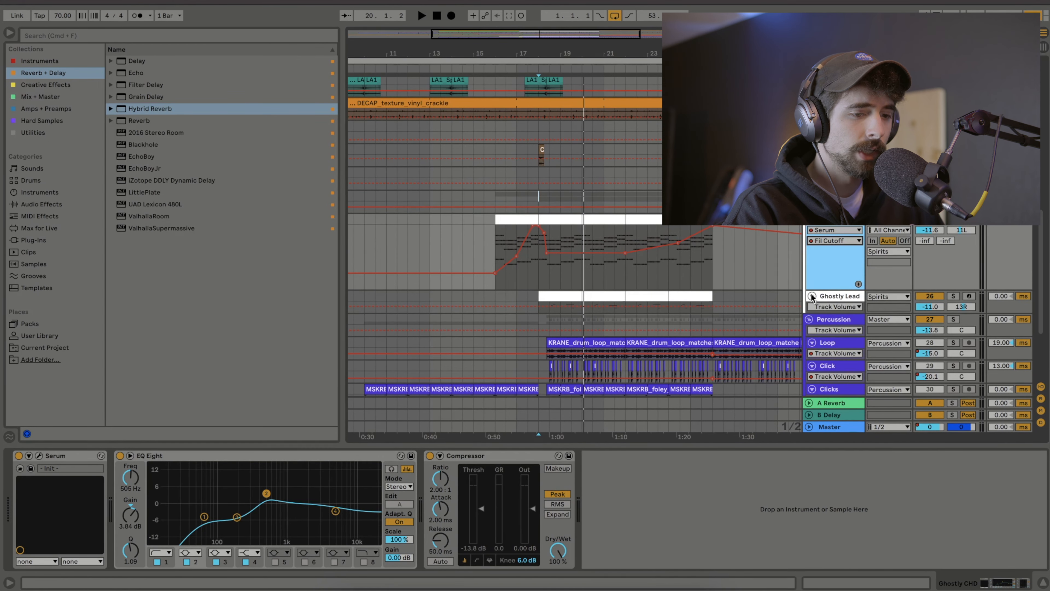
Collapse the Ghostly Lead track and open the ValhallaRoom reverb in its device chain.
{"action": "left_click", "coordinate": [552, 292]}
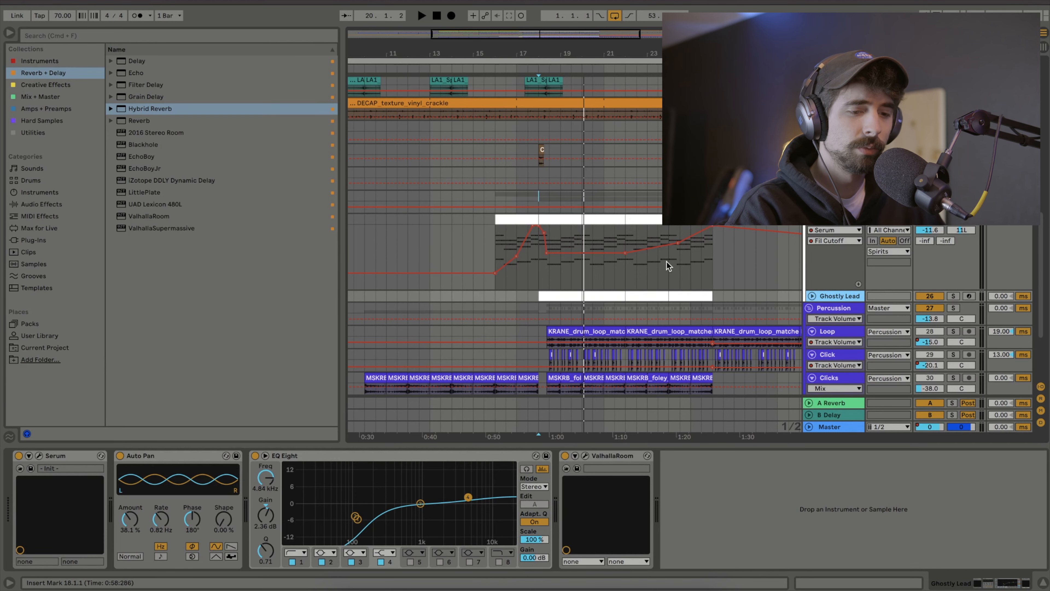
{"action": "left_click", "coordinate": [826, 289]}
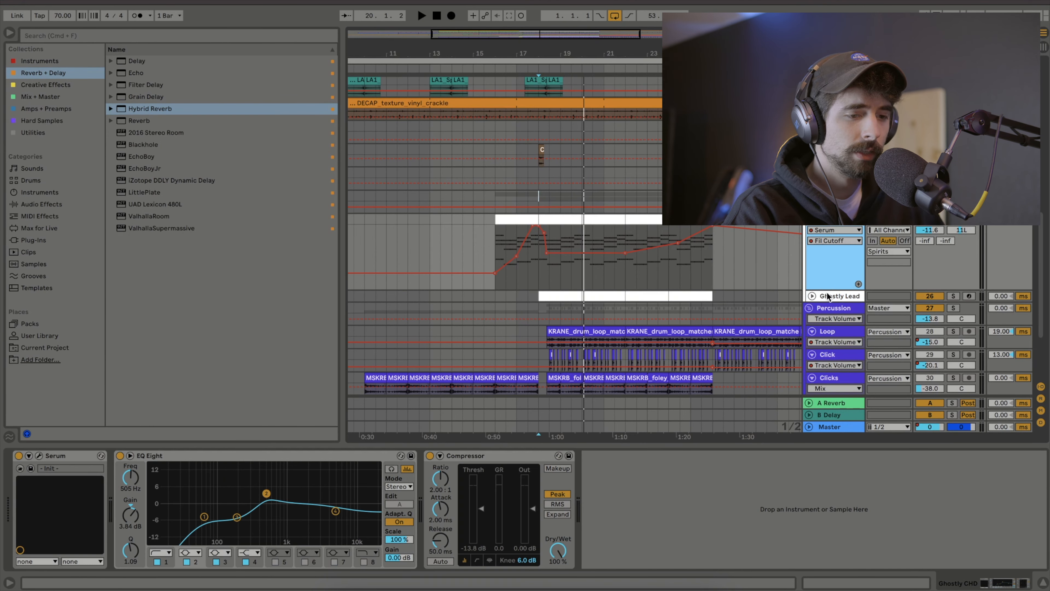
{"action": "left_click", "coordinate": [827, 296]}
{"action": "left_click", "coordinate": [576, 470]}
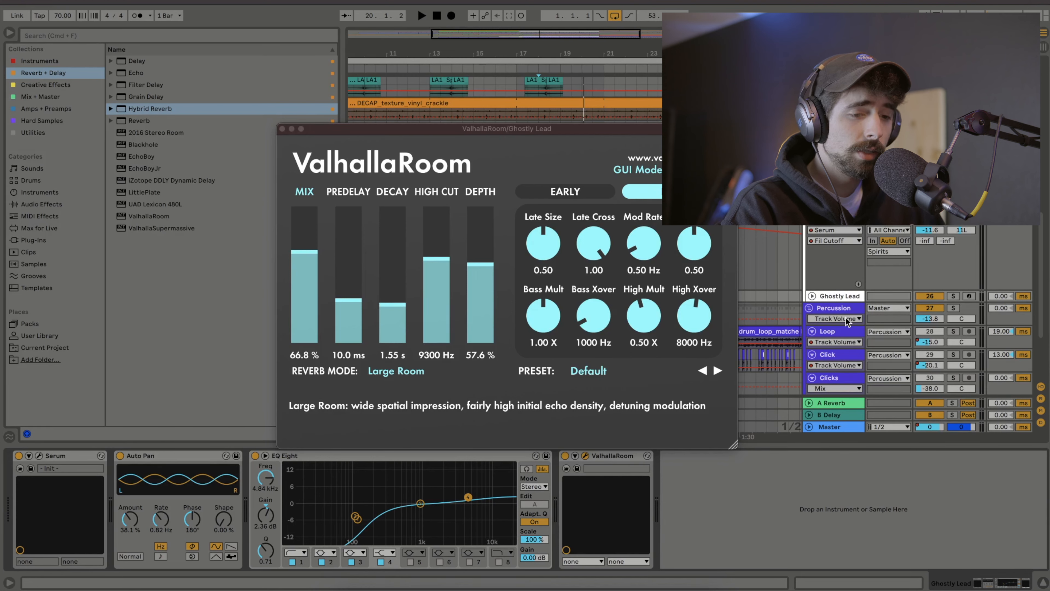
Solo the Ghostly Lead track and listen to it with ValhallaRoom enabled.
{"action": "left_click", "coordinate": [953, 296]}
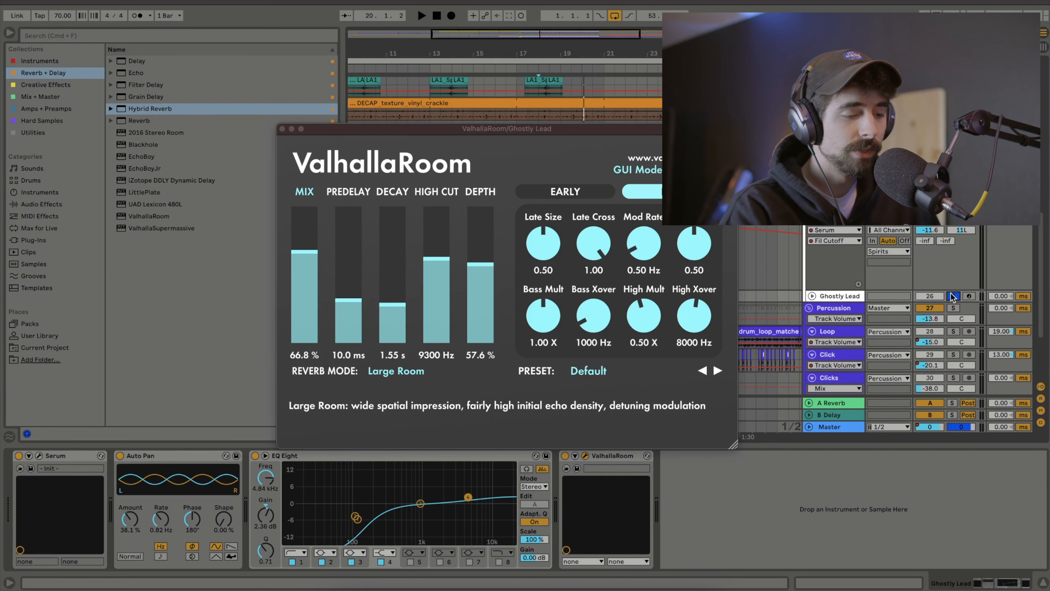
{"action": "key", "text": "space"}
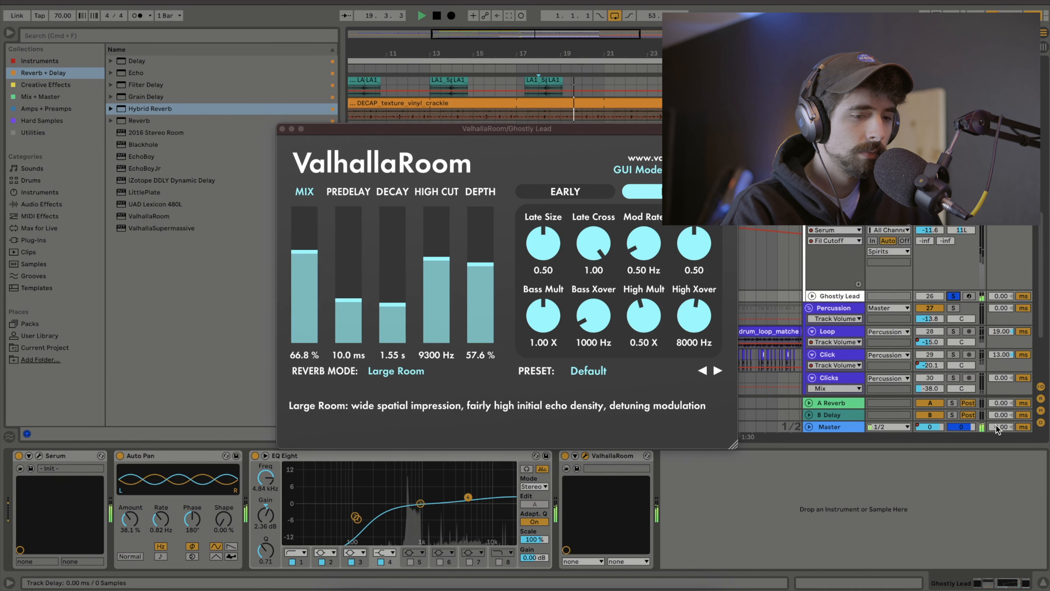
{"action": "key", "text": "space"}
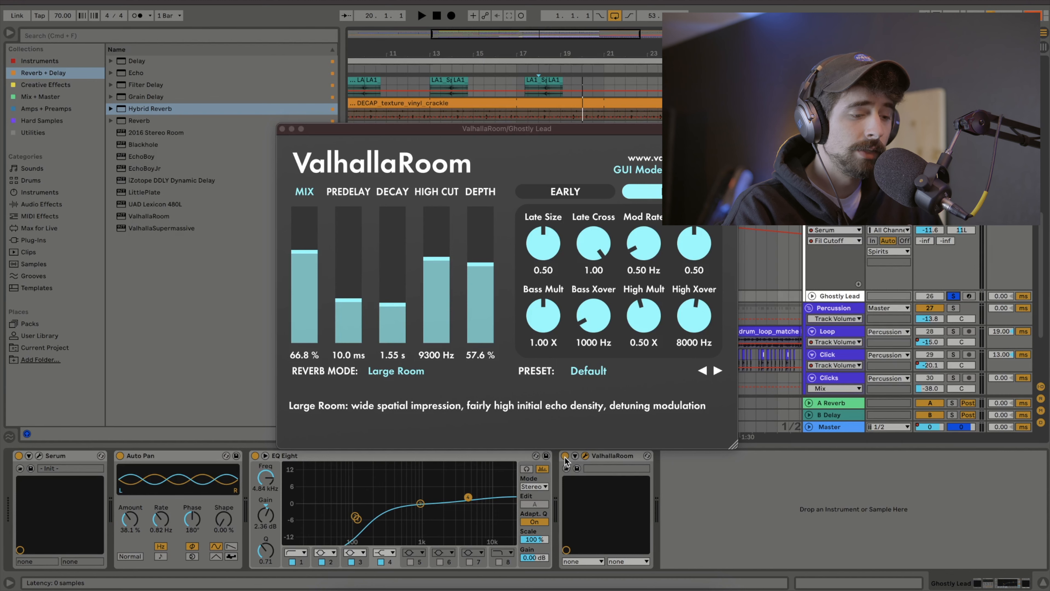
Compare the Ghostly Lead with ValhallaRoom bypassed and re-enabled, close the reverb window and stop playback.
{"action": "left_click", "coordinate": [565, 455]}
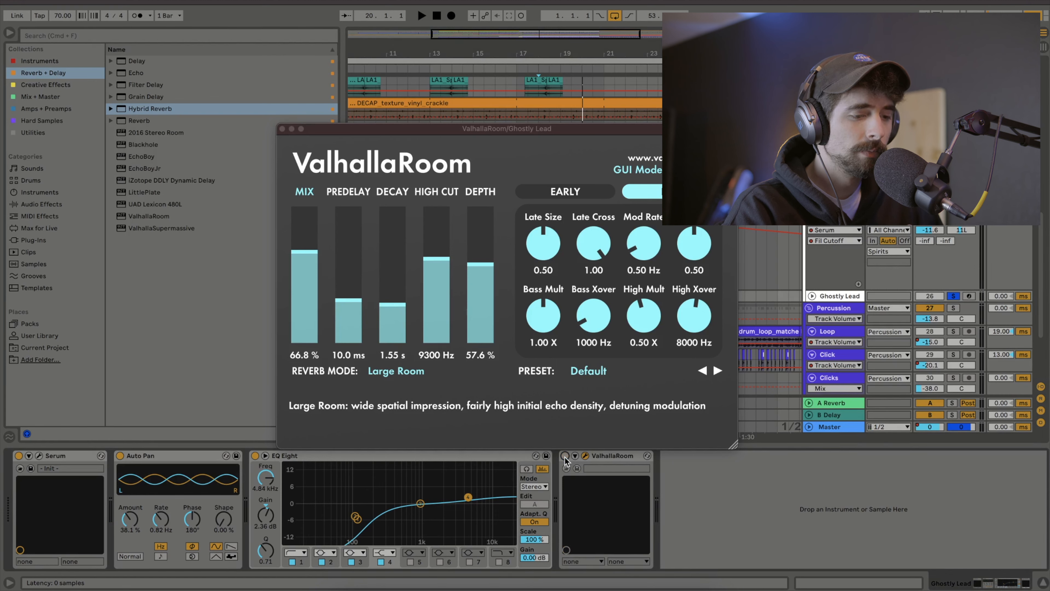
{"action": "key", "text": "space"}
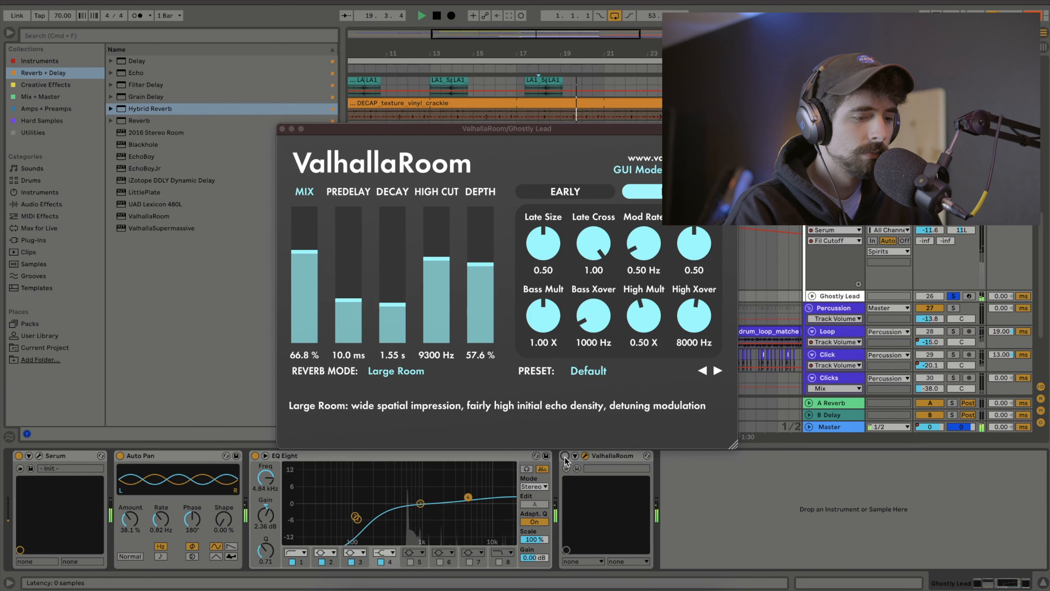
{"action": "left_click", "coordinate": [564, 455]}
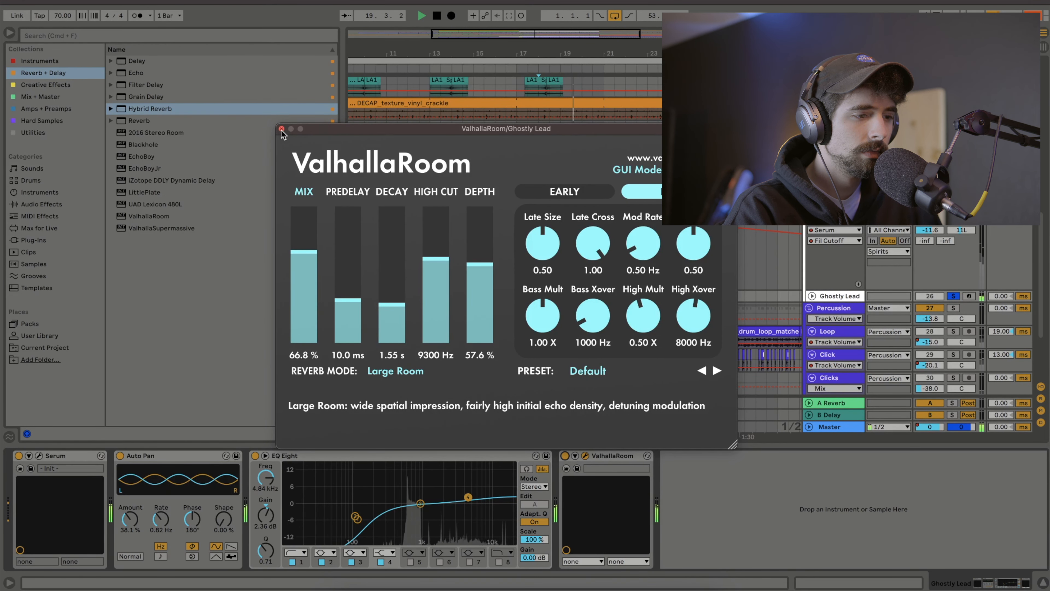
{"action": "left_click", "coordinate": [282, 128]}
{"action": "key", "text": "space"}
Examine the oscillator and effects settings of the Ghostly Lead's Serum synth and close its window.
{"action": "left_click", "coordinate": [219, 469]}
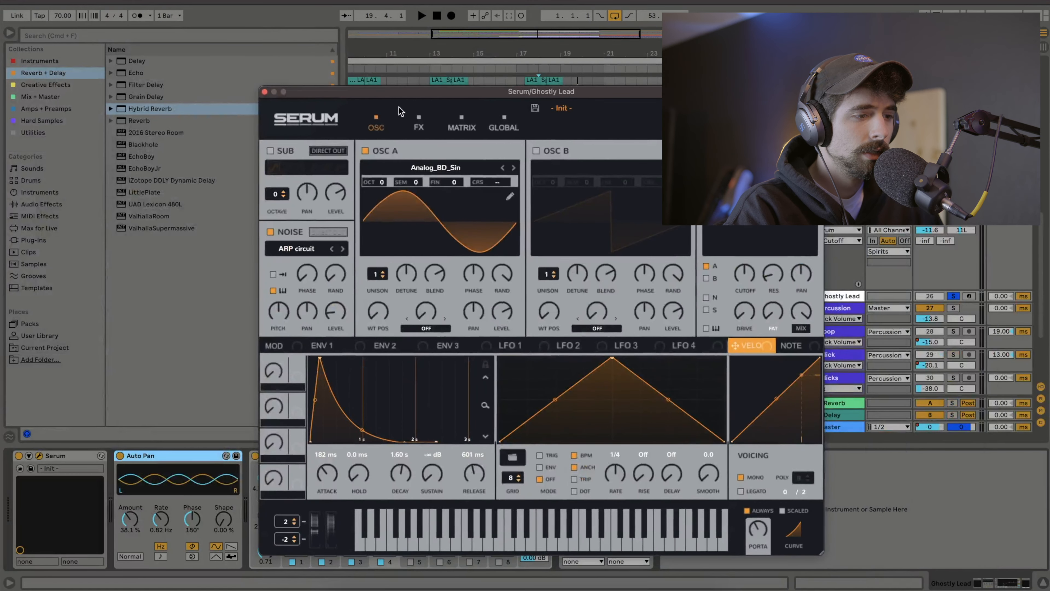
{"action": "left_click", "coordinate": [419, 126]}
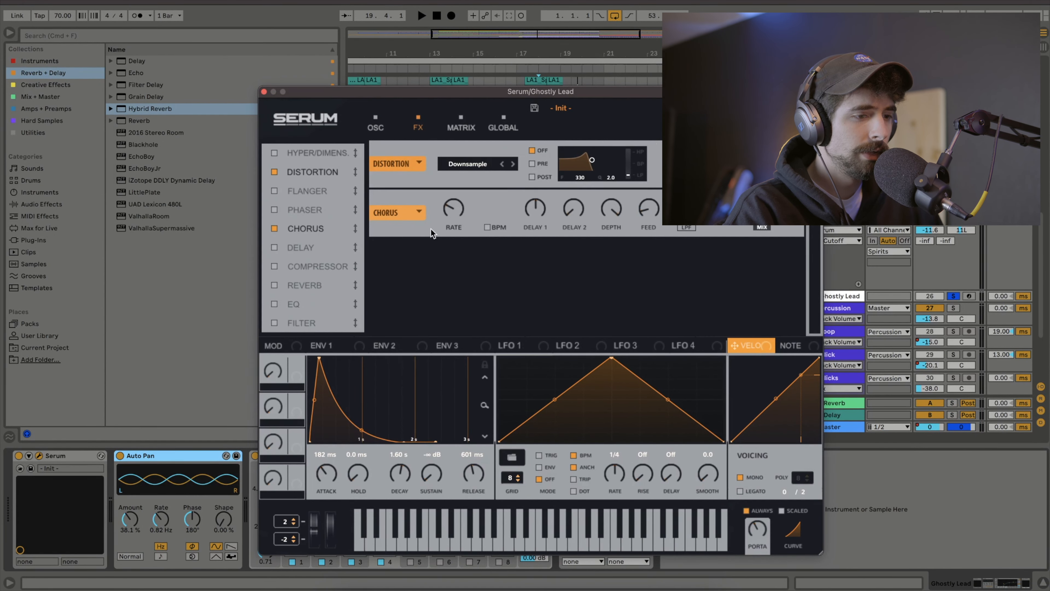
{"action": "left_click", "coordinate": [263, 91]}
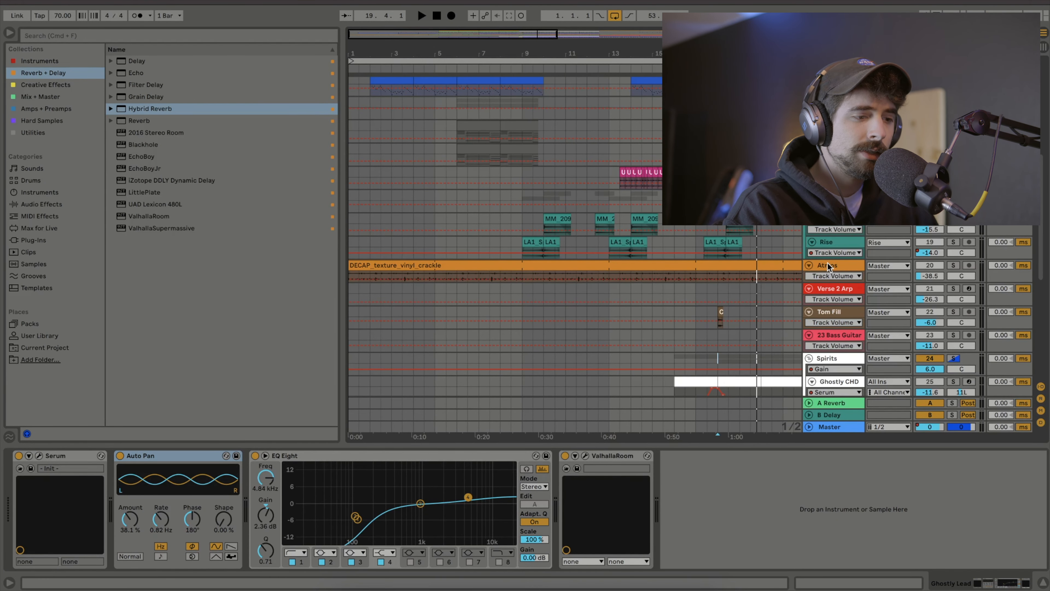
Solo the Atmos track and play its vinyl crackle texture from the start of the arrangement.
{"action": "left_click", "coordinate": [828, 266]}
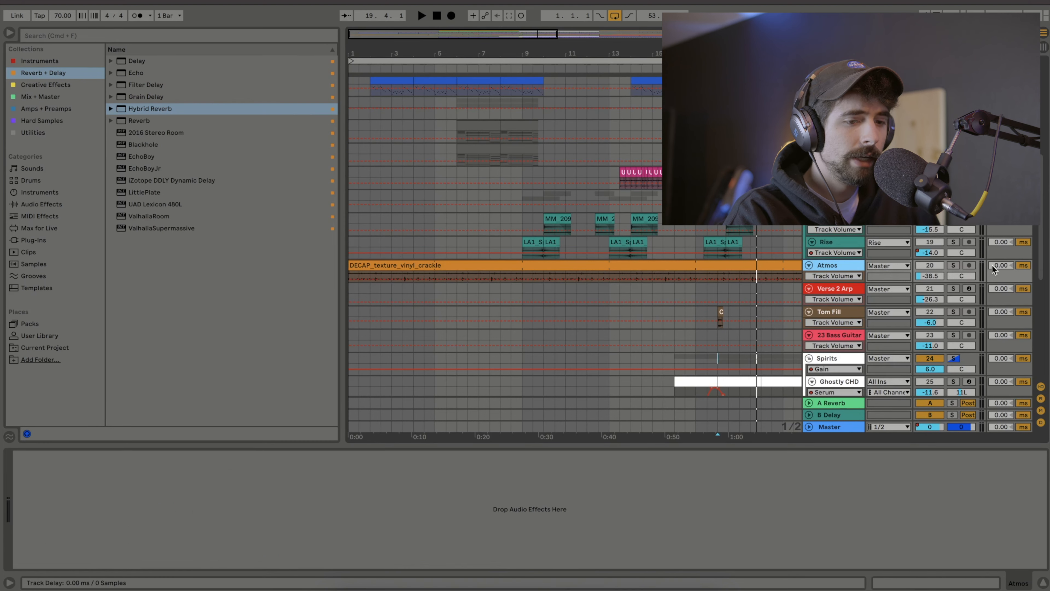
{"action": "left_click", "coordinate": [953, 265]}
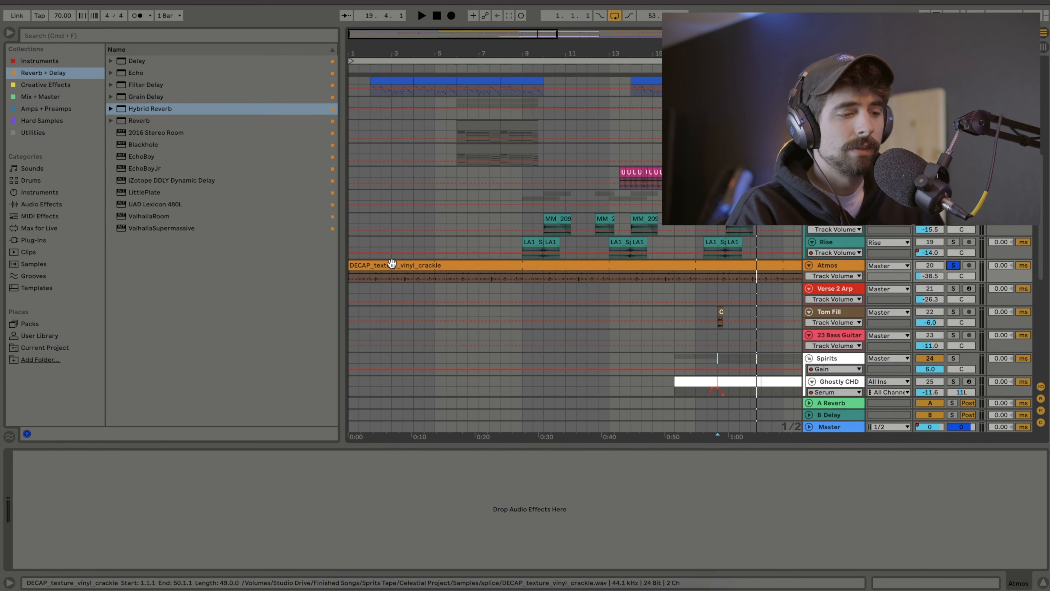
{"action": "left_click", "coordinate": [435, 252]}
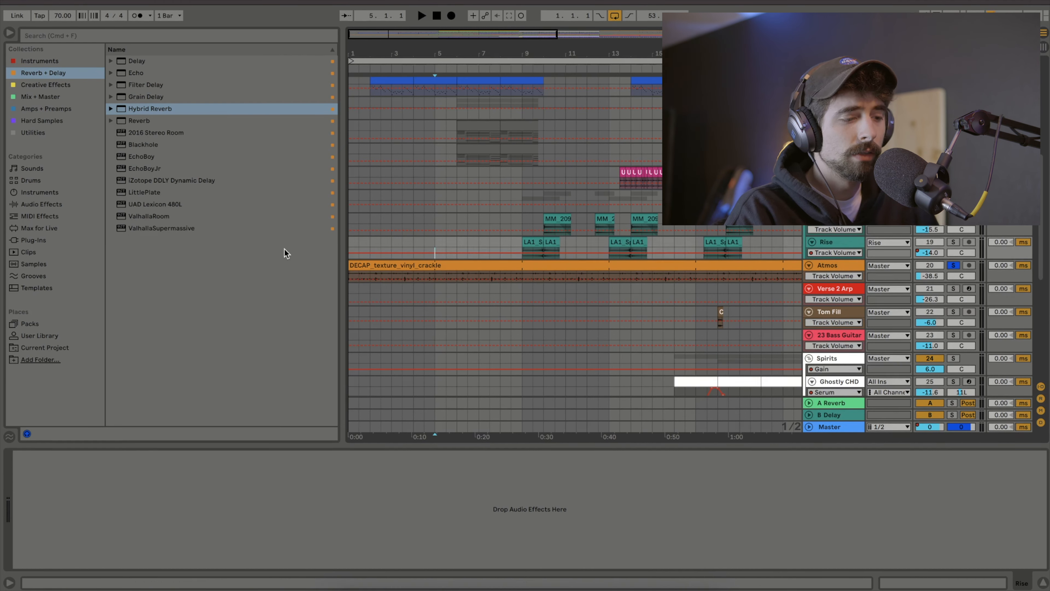
{"action": "key", "text": "space"}
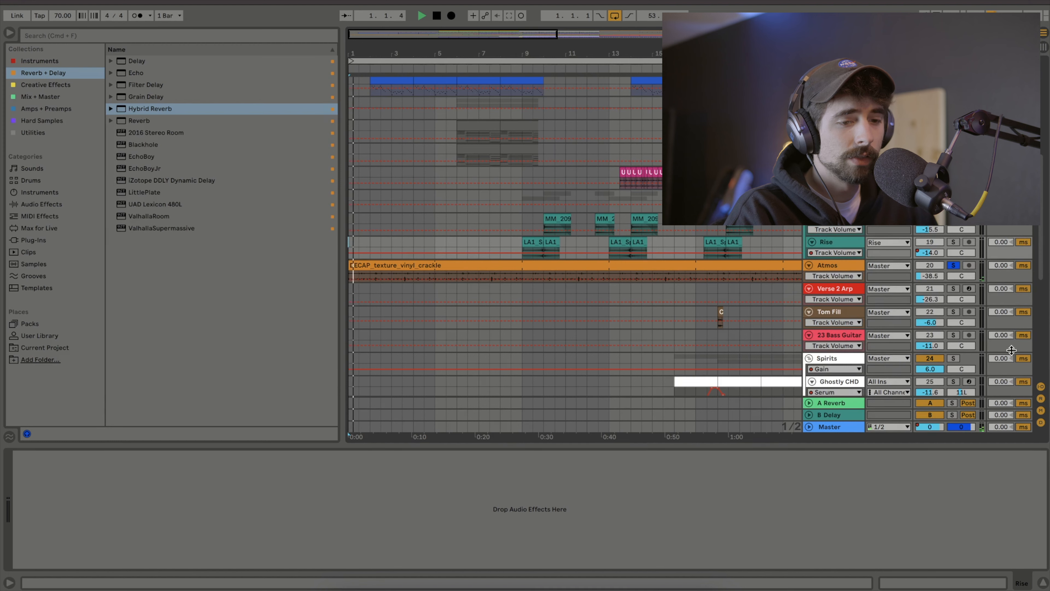
Unsolo the Atmos track and inspect the LA1_Splash clip on the Rise track and the first MM_2099 fx splash clip on the Crash track.
{"action": "left_click", "coordinate": [953, 265]}
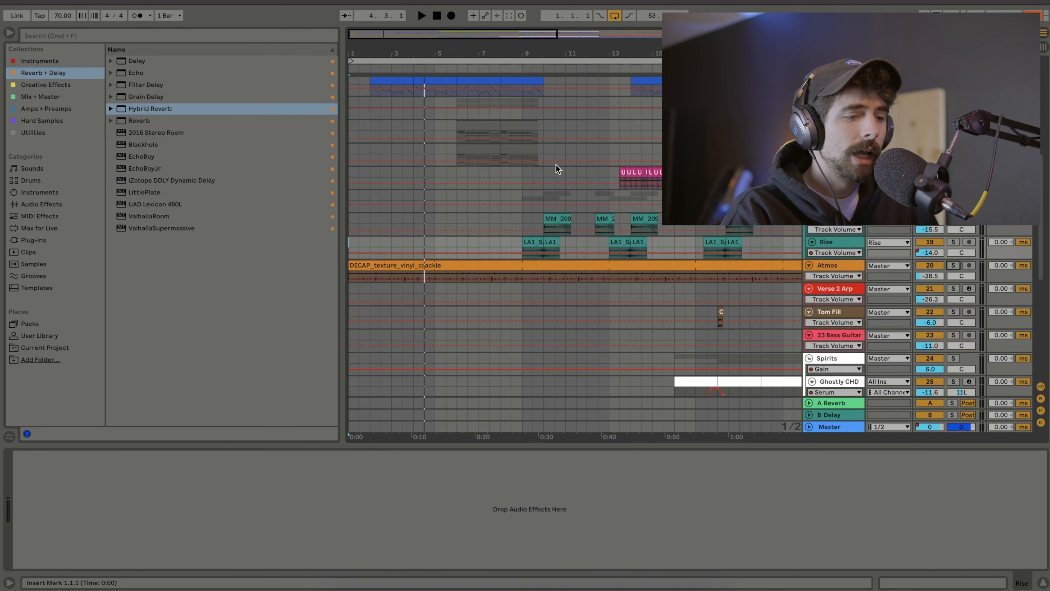
{"action": "left_click", "coordinate": [523, 203]}
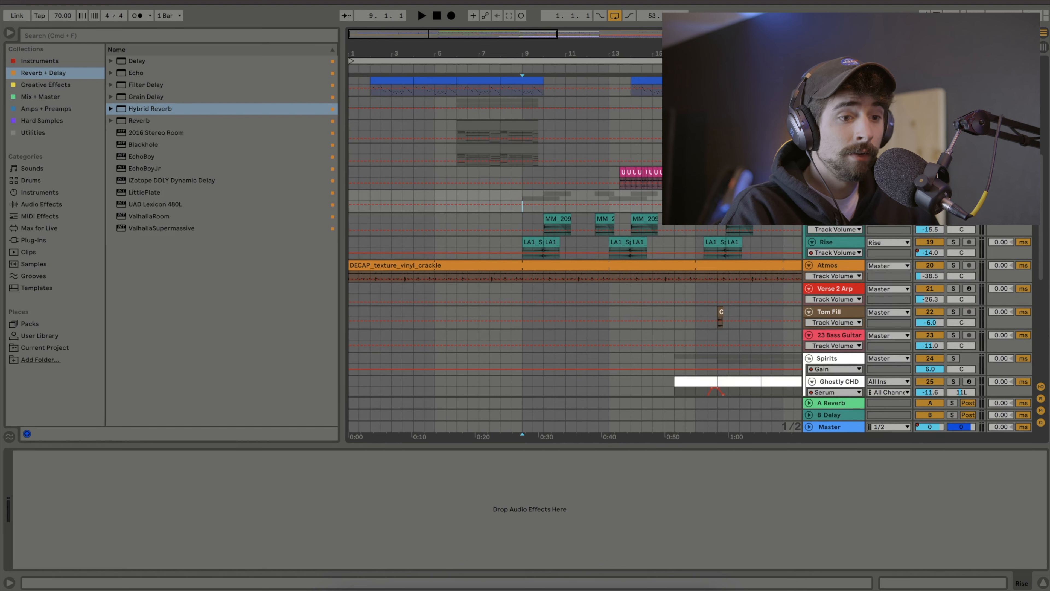
{"action": "left_click", "coordinate": [530, 247]}
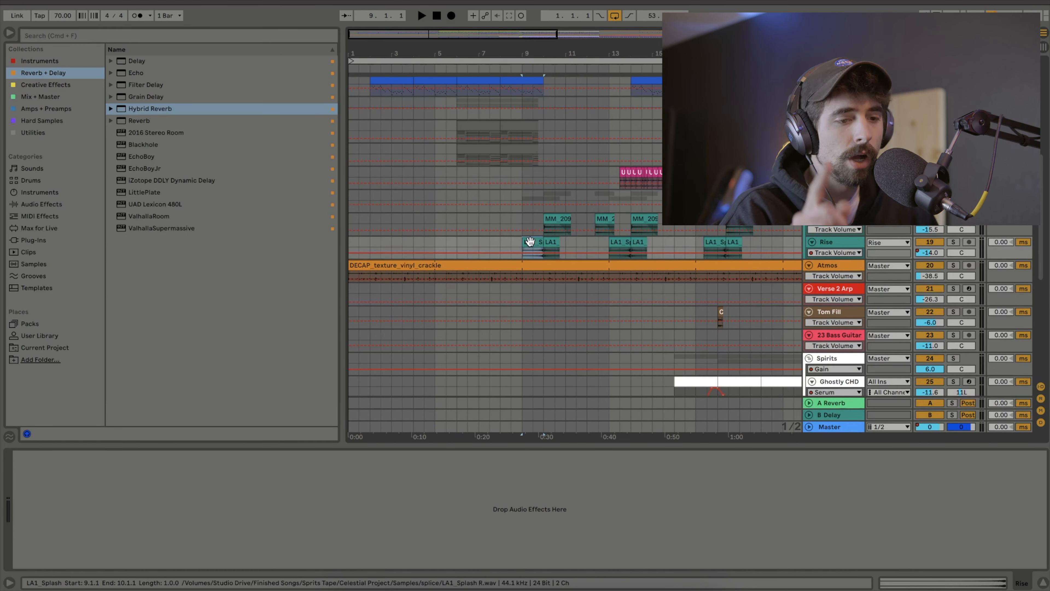
{"action": "left_click", "coordinate": [552, 226]}
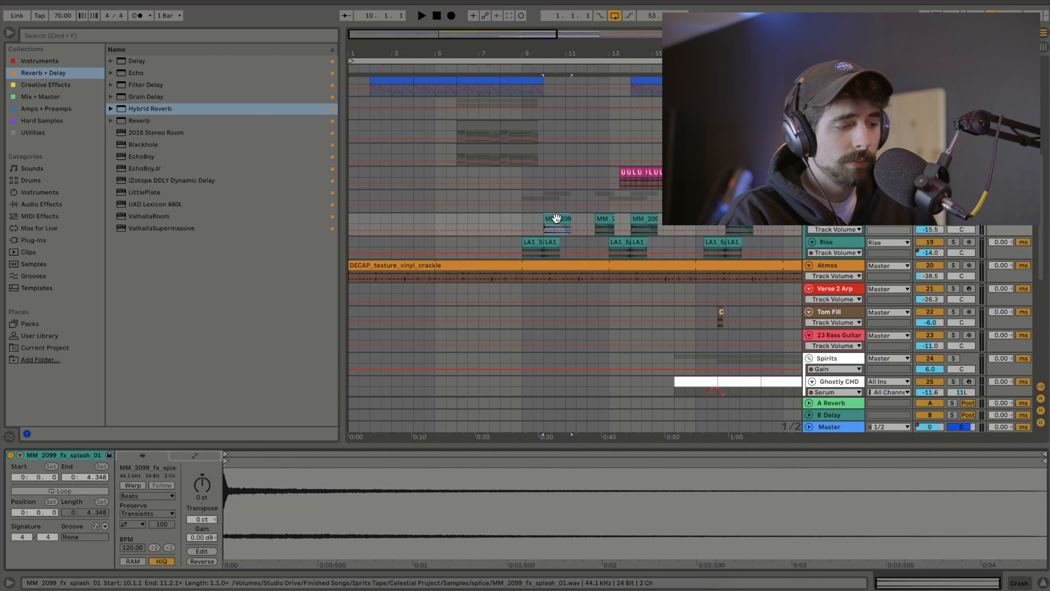
Play the arrangement from bar 9 to hear the splash transitions, stop, and replay it from the same bar.
{"action": "left_click", "coordinate": [522, 218]}
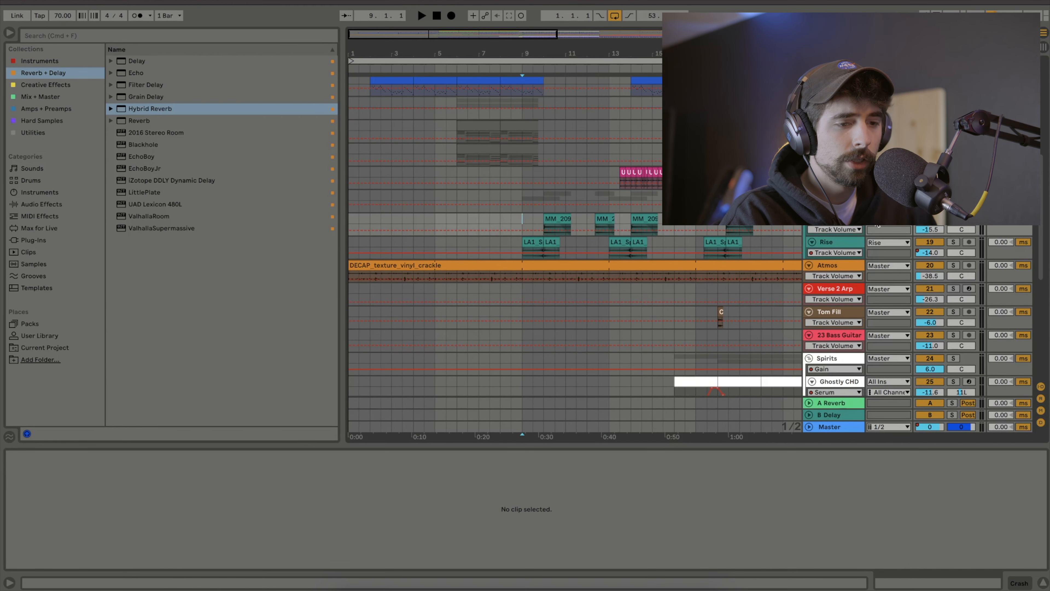
{"action": "key", "text": "space"}
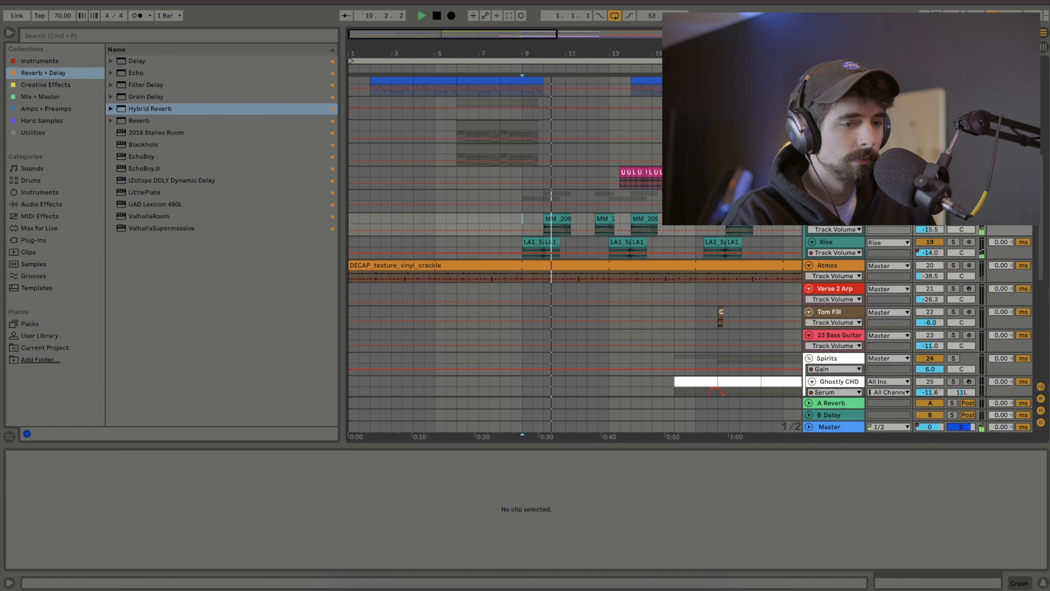
{"action": "key", "text": "space"}
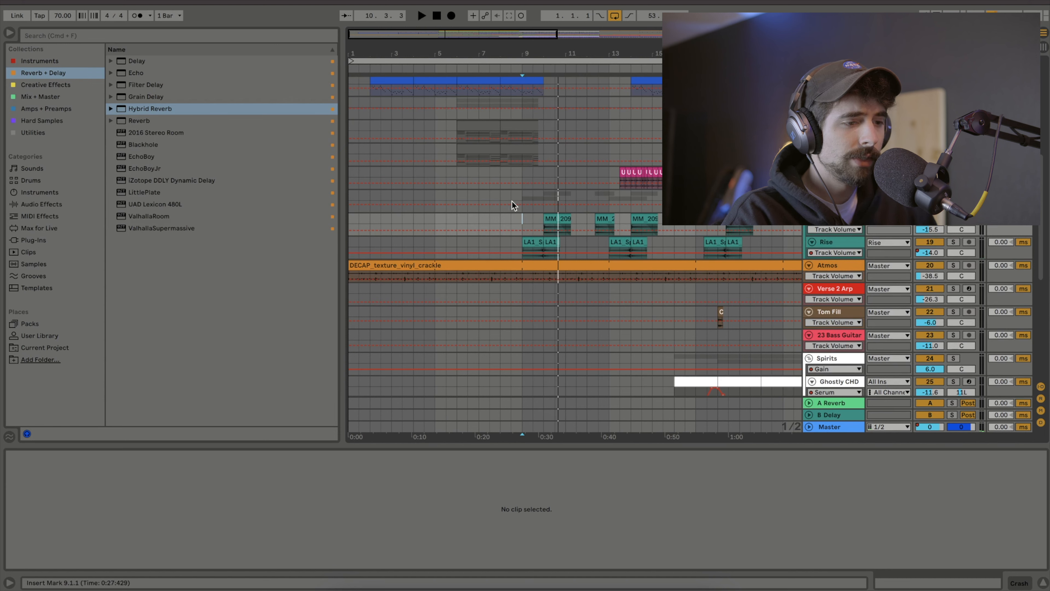
{"action": "left_click", "coordinate": [522, 195]}
{"action": "key", "text": "space"}
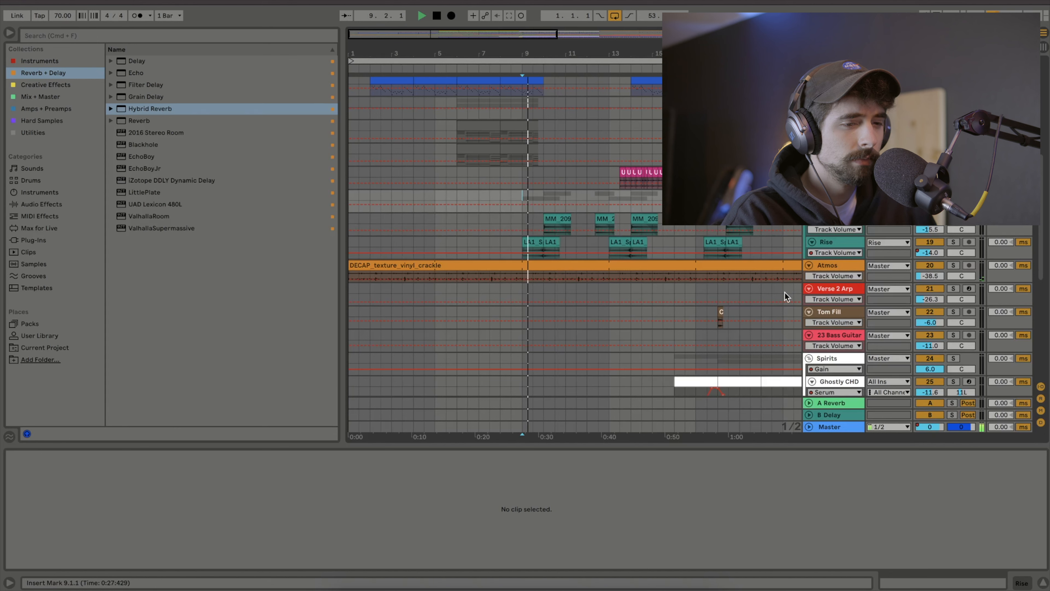